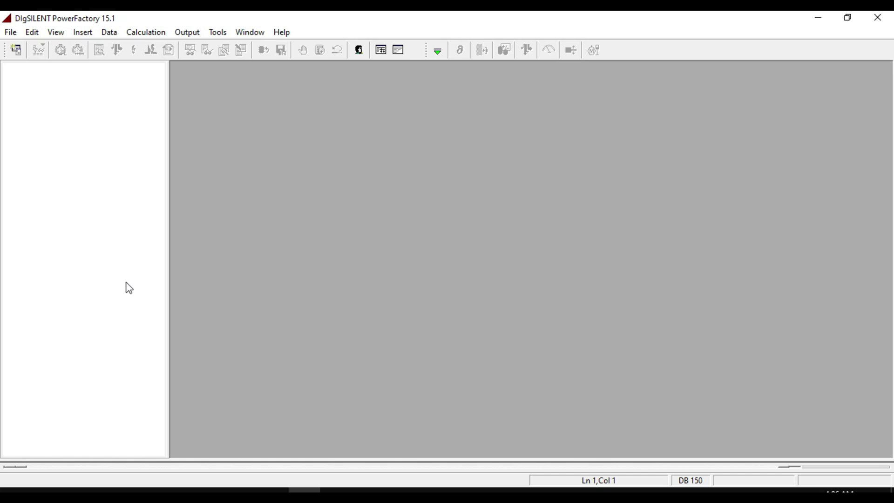
Import and activate the LV Distribution Network example from File > Examples, then close the dialog.
click(11, 33)
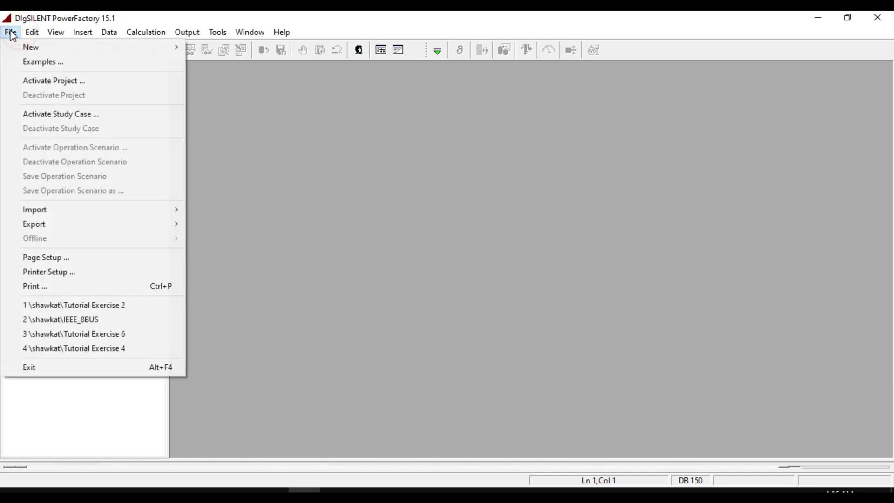
click(35, 63)
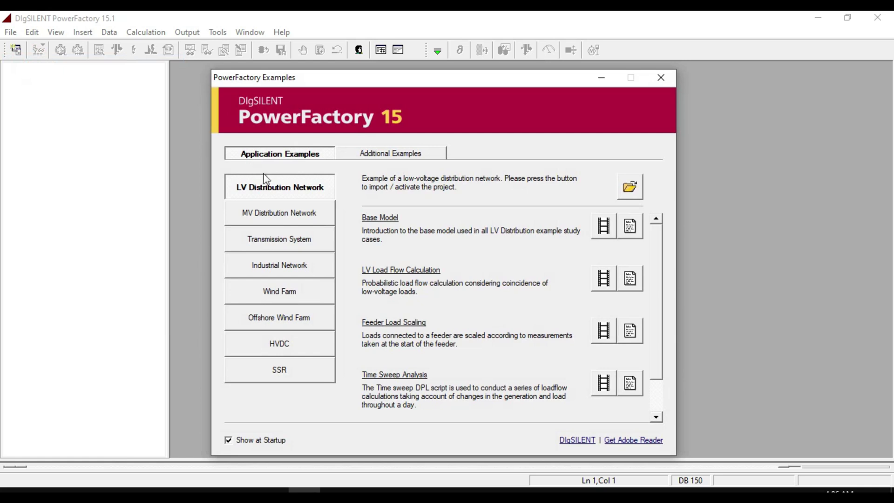
click(269, 181)
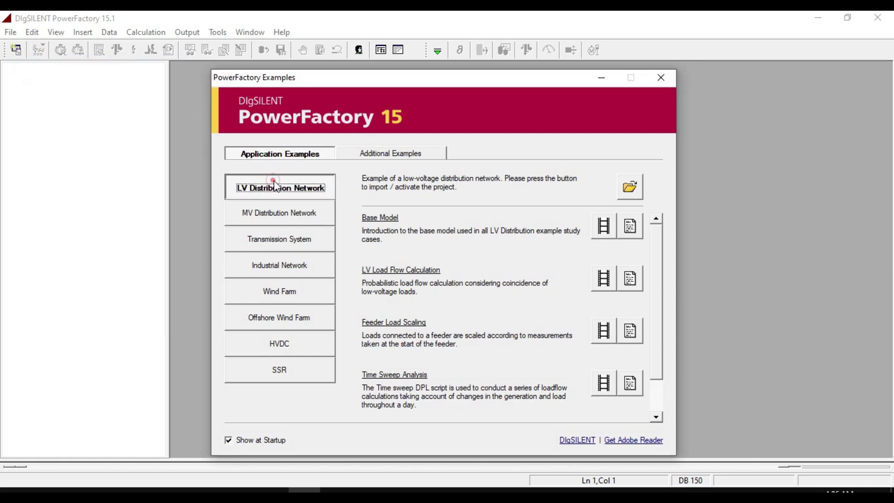
click(639, 186)
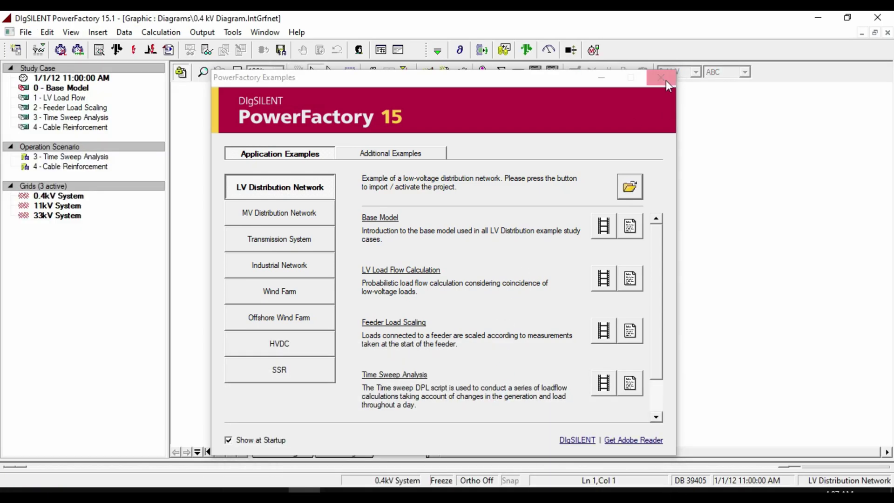
click(666, 80)
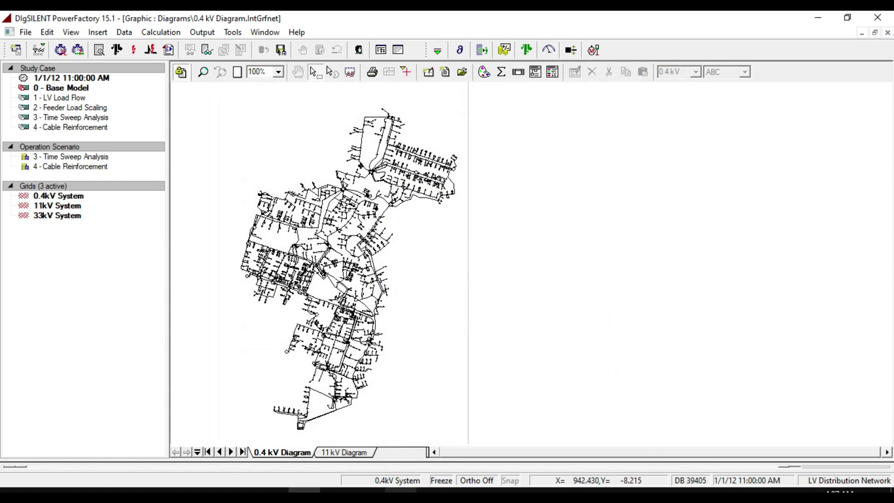
Switch back and forth between the 0.4 kV and 11 kV diagrams to compare them.
click(331, 452)
click(291, 450)
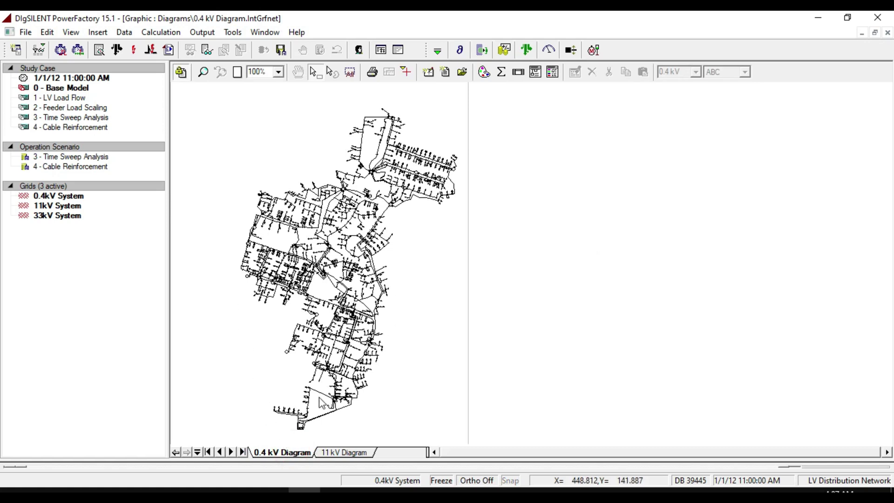
click(337, 452)
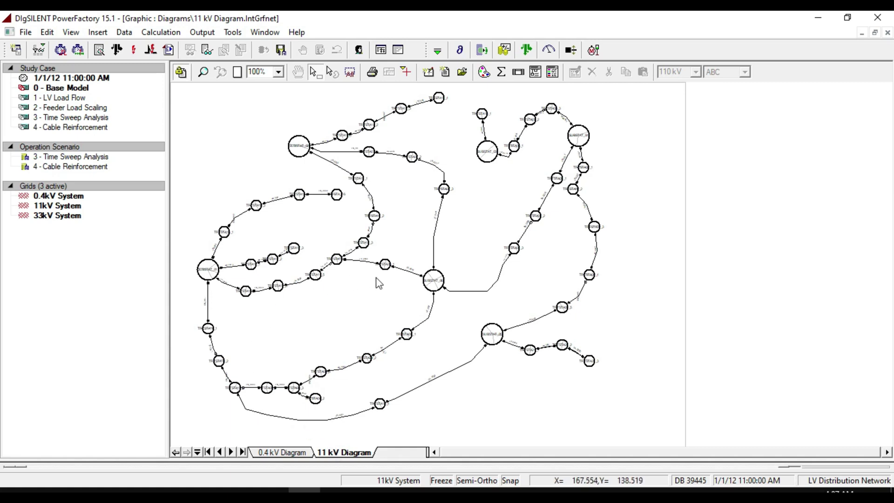
click(303, 453)
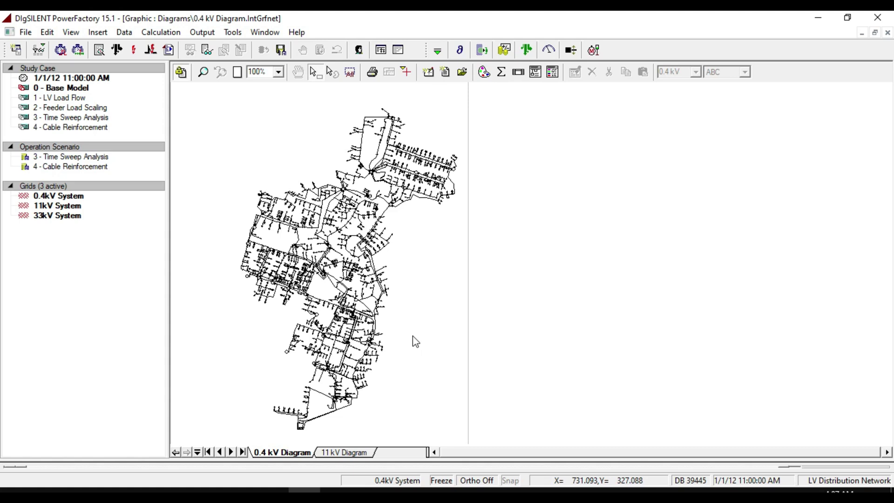
click(351, 453)
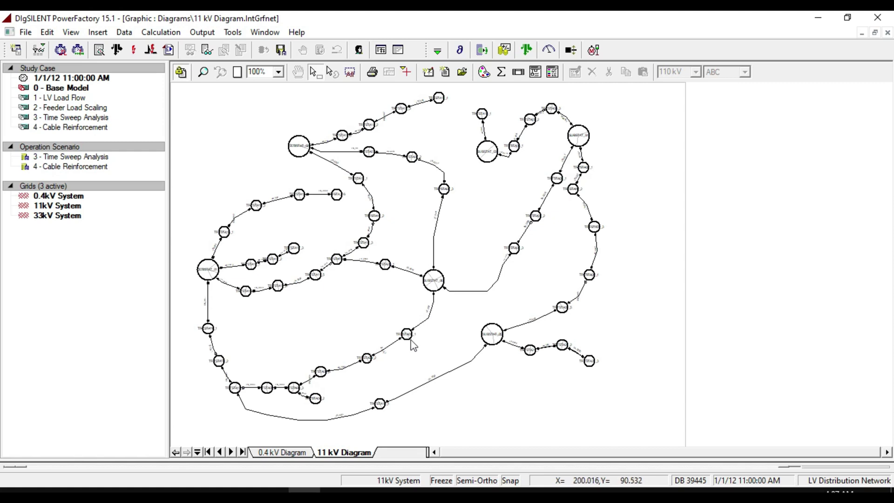
click(281, 454)
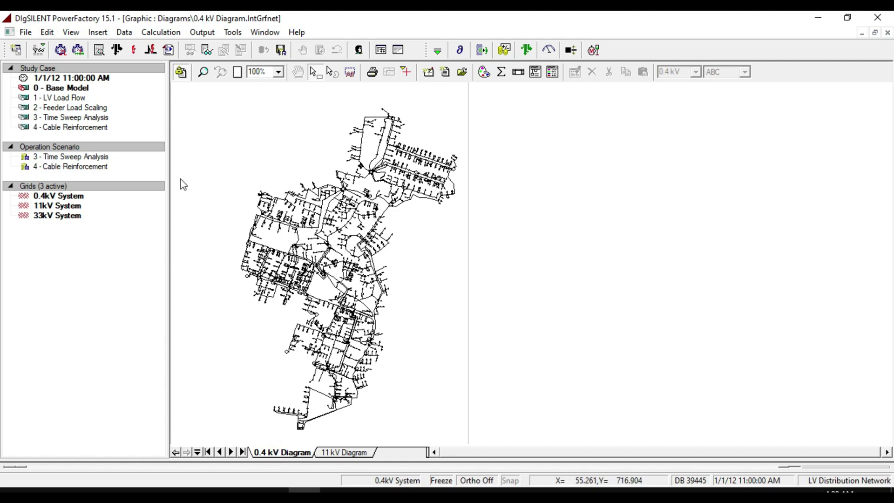
Zoom into the central area of the 0.4 kV network.
click(203, 72)
drag(293, 140, 417, 238)
key(Escape)
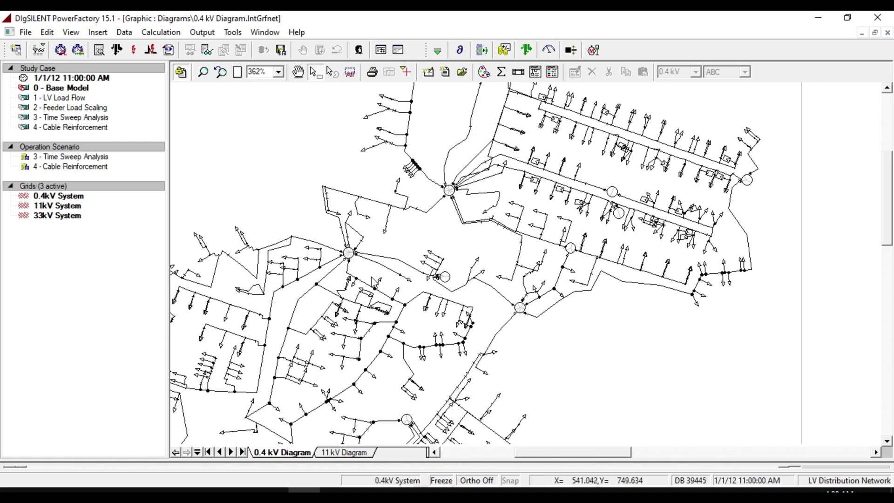
Double-click the substation circle to open the GRF_TRFSTA17_1 detail diagram.
double_click(349, 252)
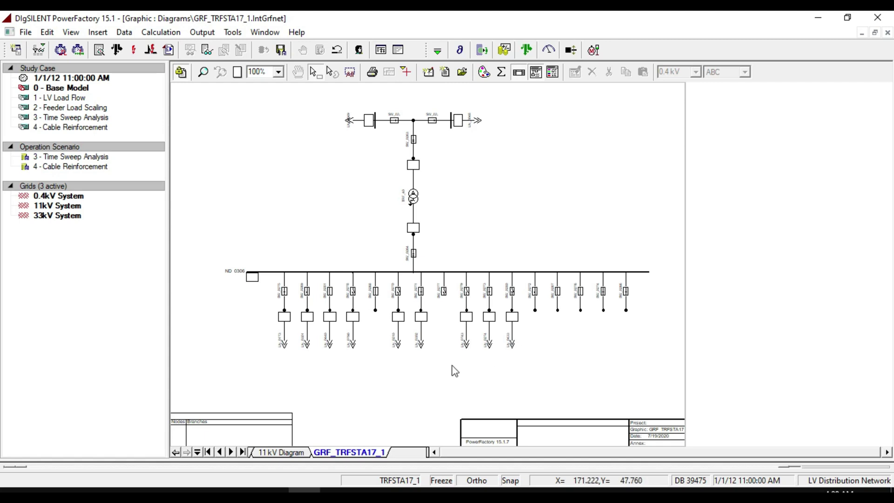
Jump from an outgoing feeder line back to the 0.4 kV Diagram and select the substation busbar.
double_click(307, 344)
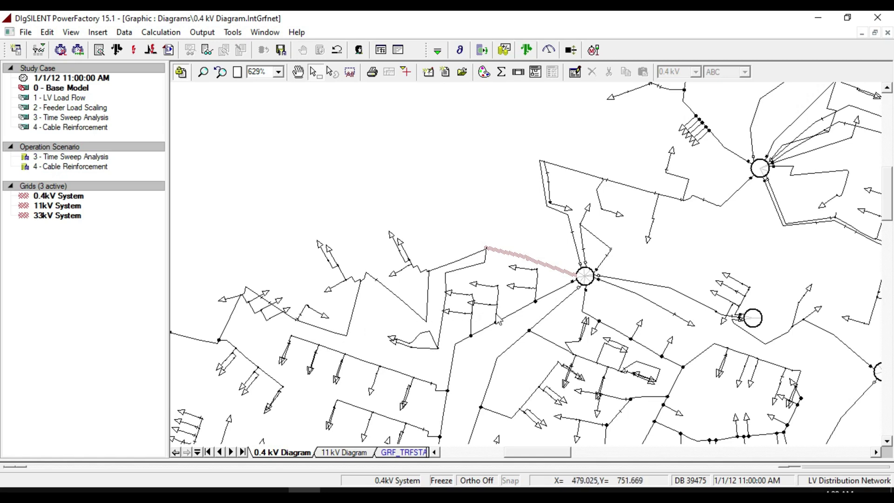
scroll(496, 316, down, 1)
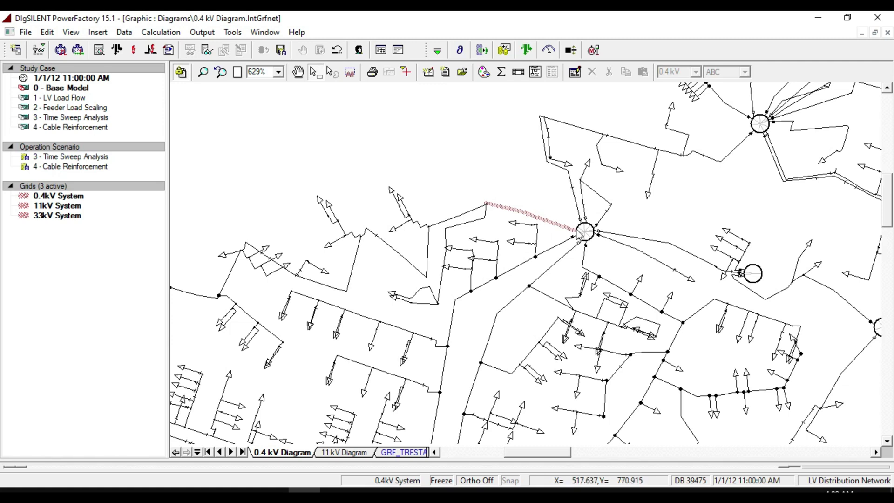
click(583, 230)
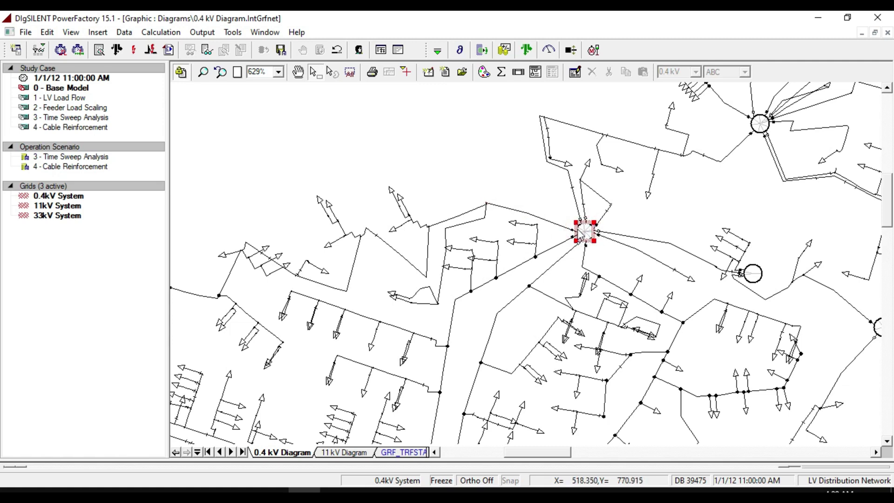
click(343, 452)
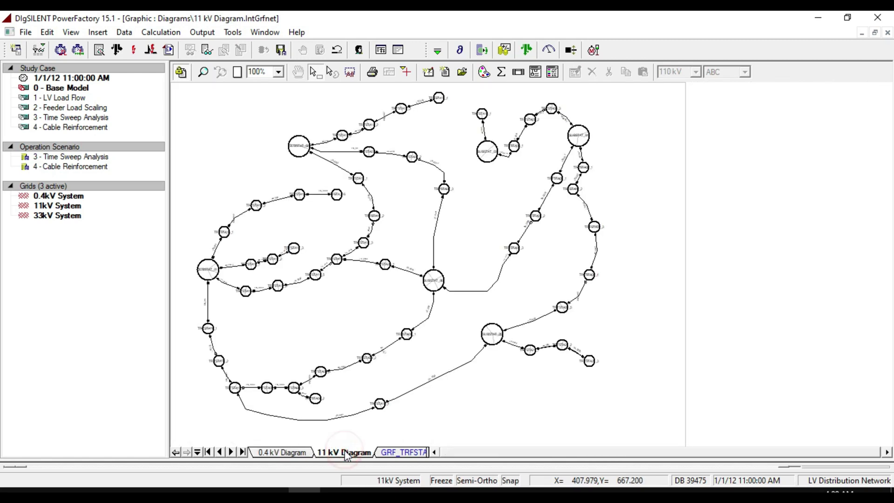
click(281, 450)
click(586, 231)
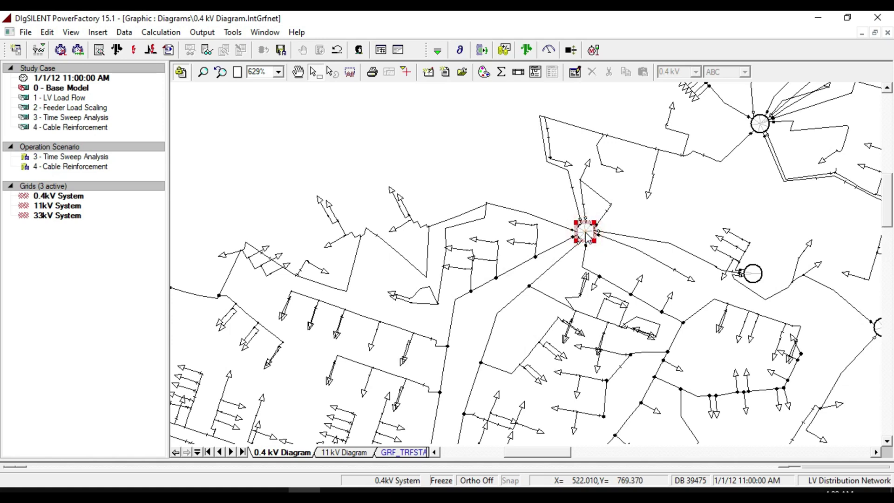
Use Jump to next page on the busbar to show it on the 11 kV Diagram.
right_click(588, 235)
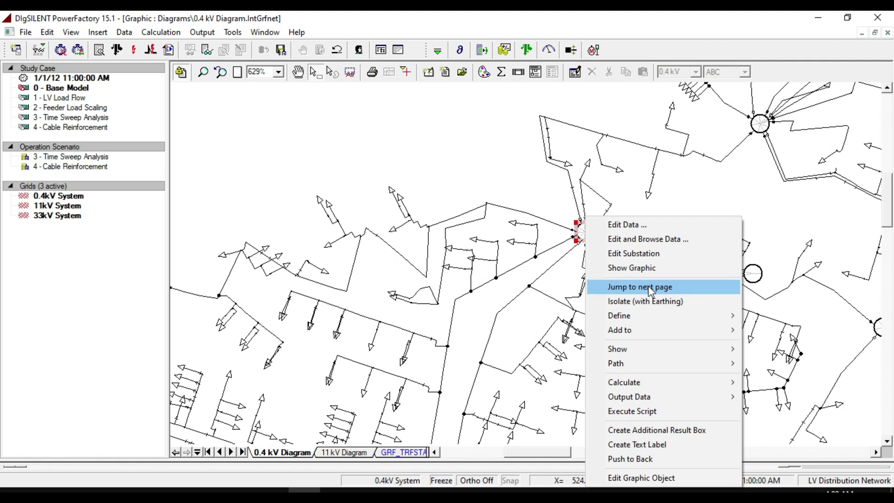
click(660, 290)
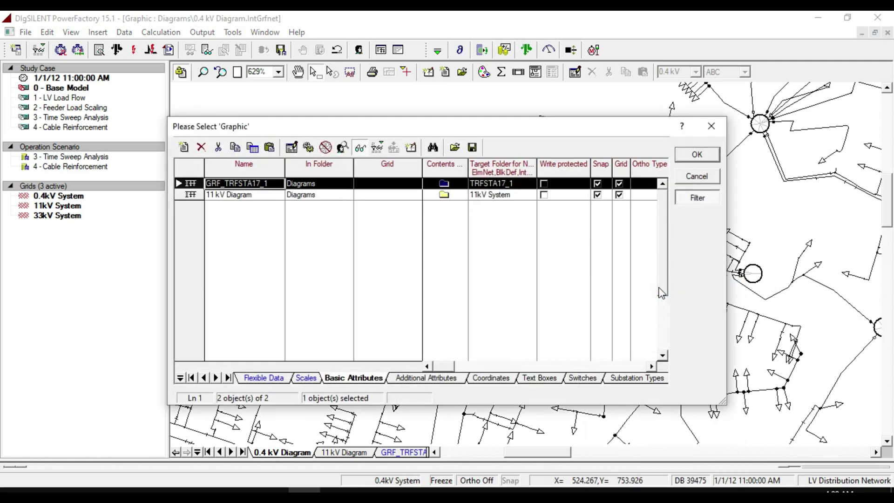
click(242, 196)
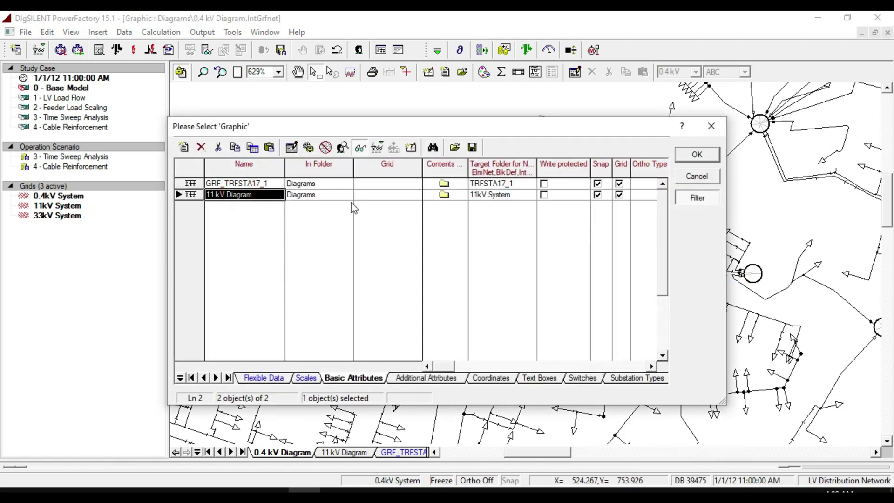
click(696, 156)
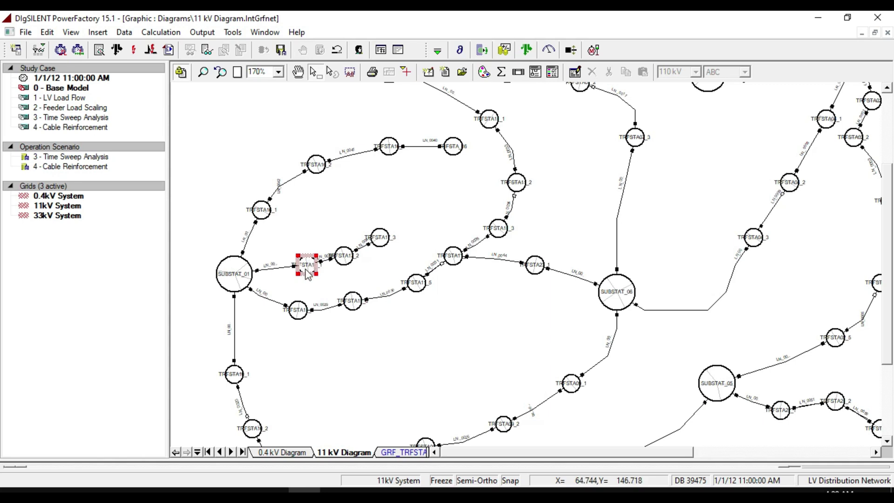
Fit the 11 kV network in view and select its substations in turn, ending on SUBSTAT_06.
click(233, 278)
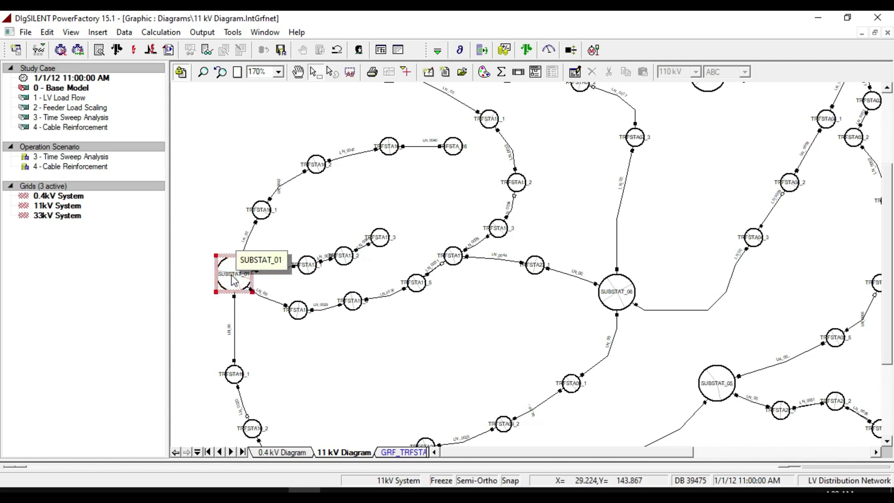
click(614, 293)
click(718, 383)
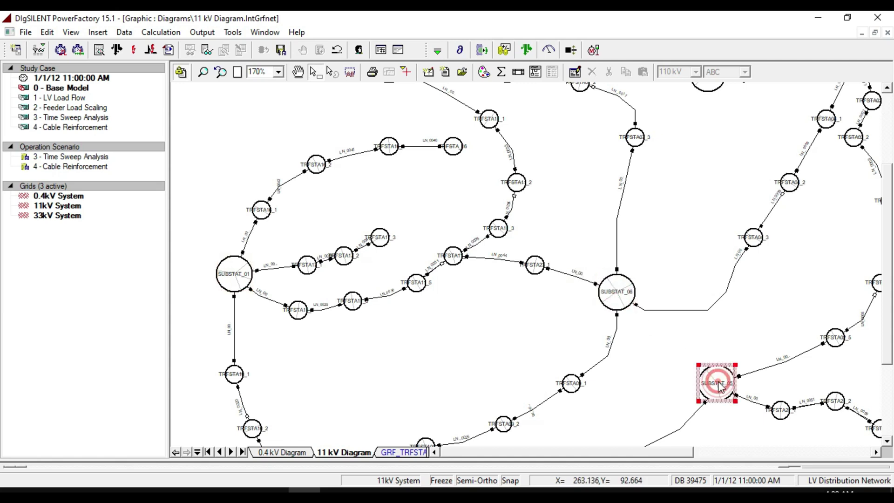
click(238, 72)
click(574, 138)
click(489, 150)
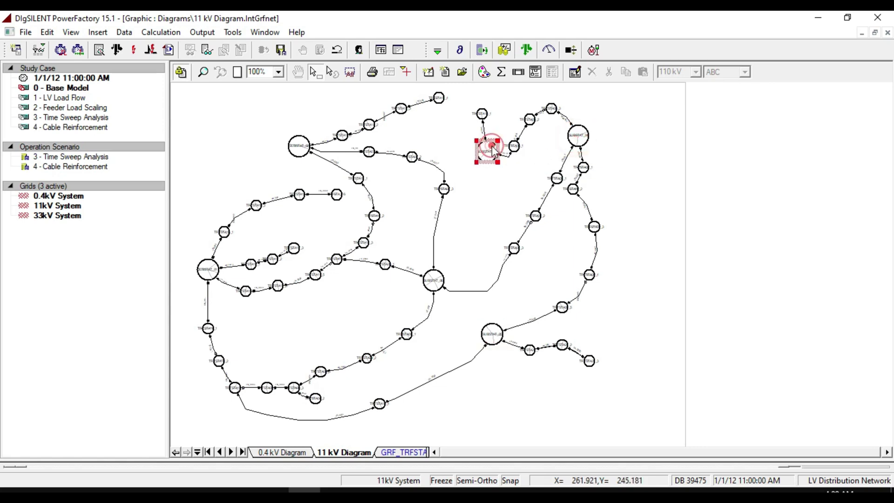
click(303, 147)
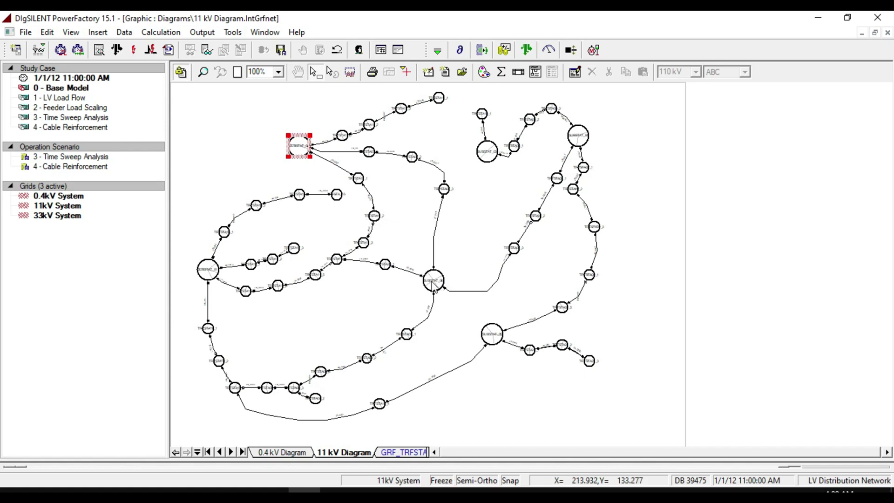
click(434, 281)
double_click(433, 280)
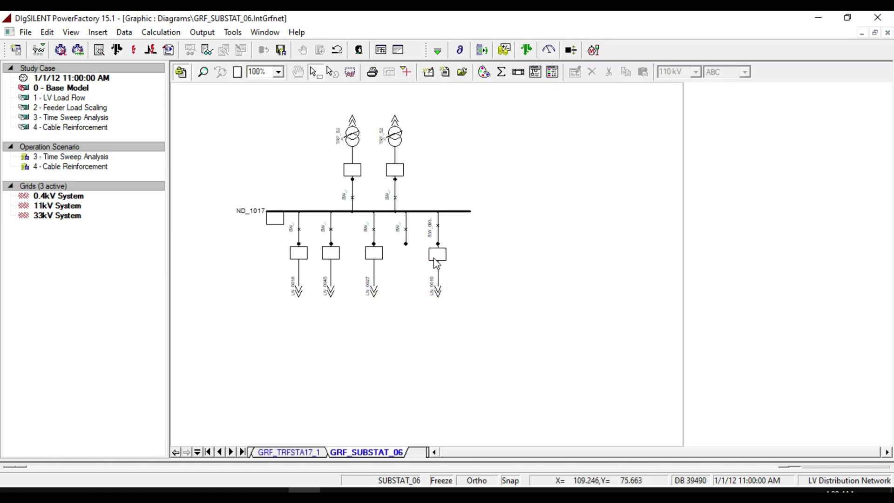
click(354, 142)
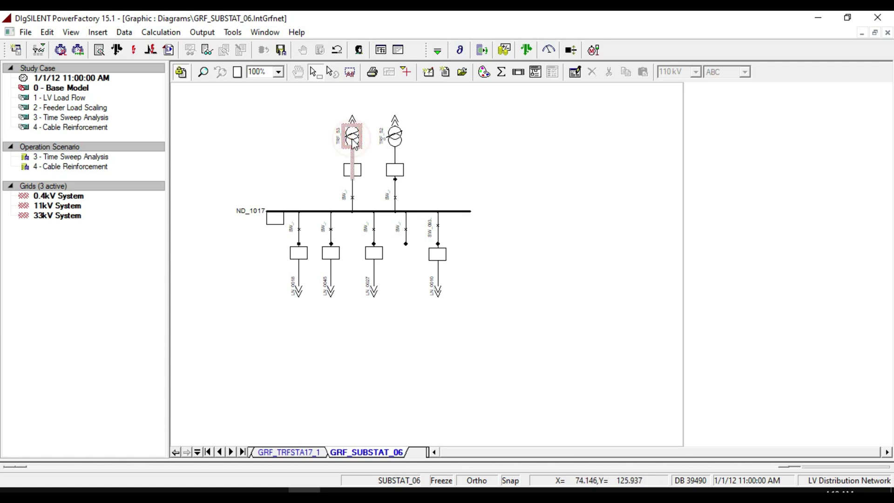
double_click(355, 142)
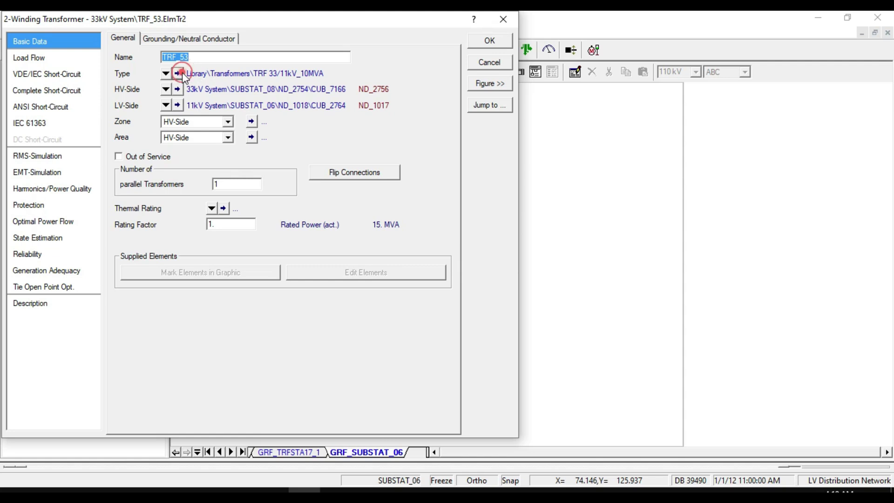
click(178, 74)
click(233, 167)
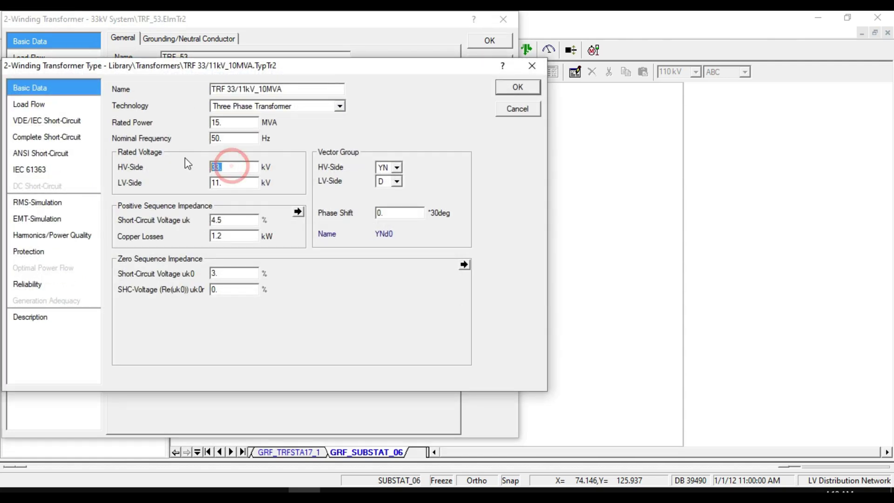
click(227, 181)
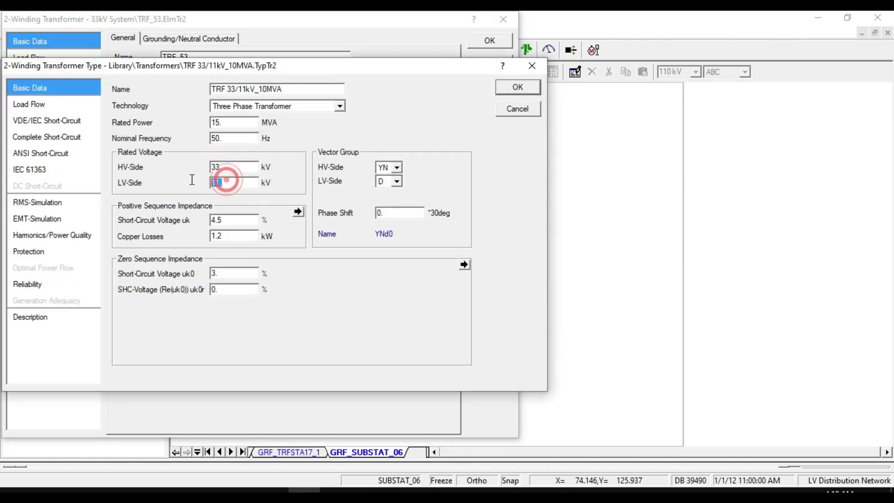
click(519, 91)
click(489, 42)
Clear the selection and view cable LN_0018's properties, closing them without changes.
click(301, 292)
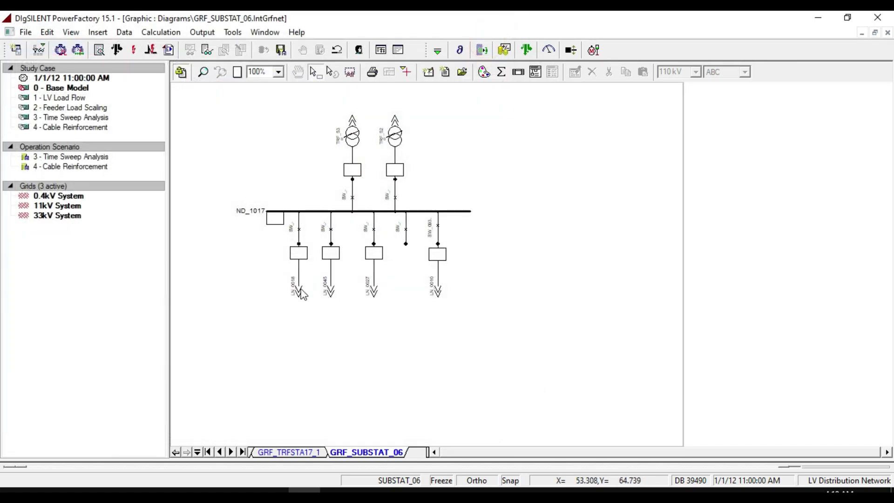
click(332, 286)
double_click(299, 281)
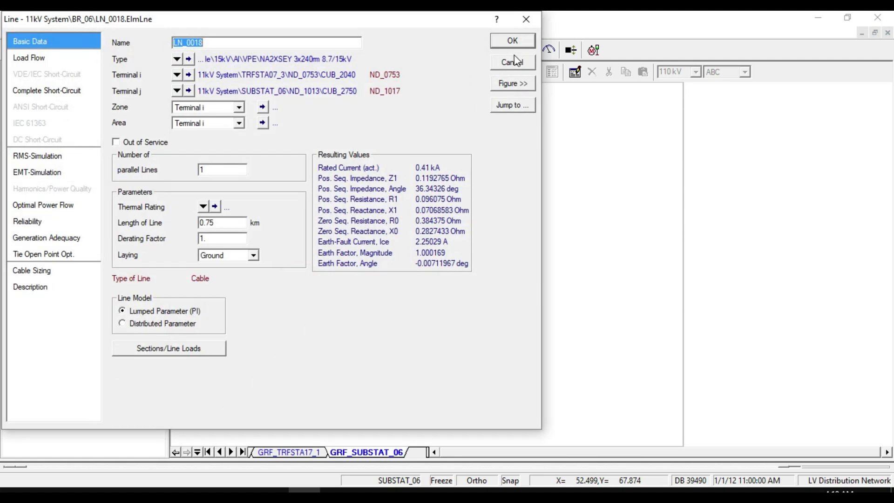
click(525, 19)
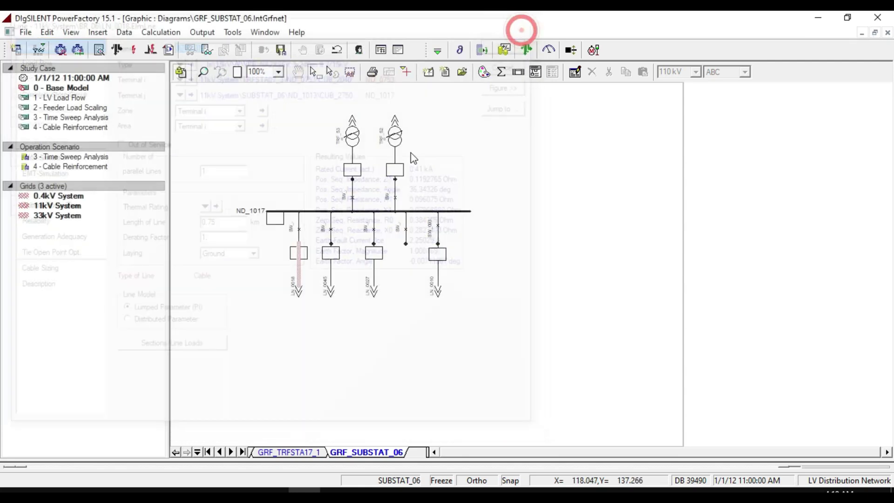
Follow cable LN_0018 from its end arrow into the 11 kV Diagram.
double_click(299, 293)
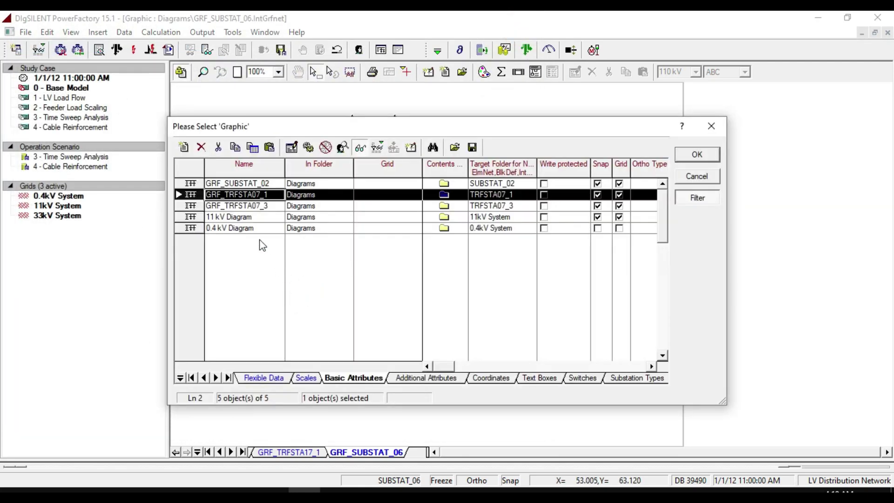
click(251, 219)
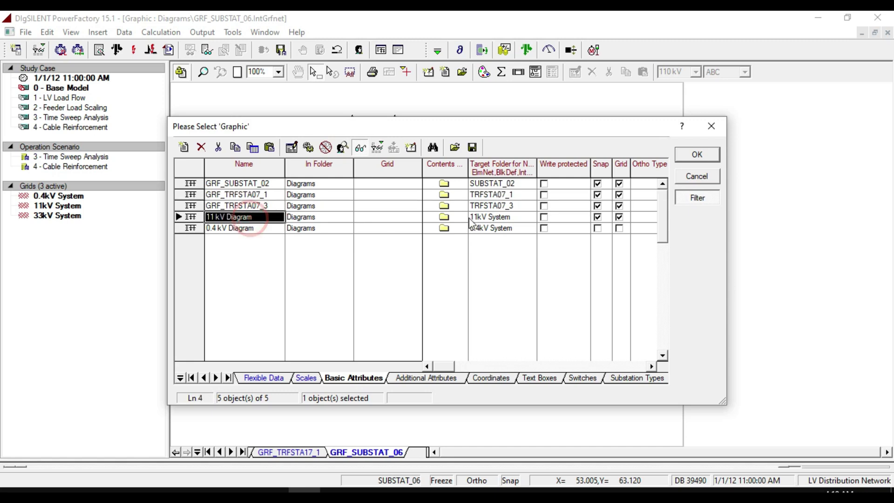
click(699, 156)
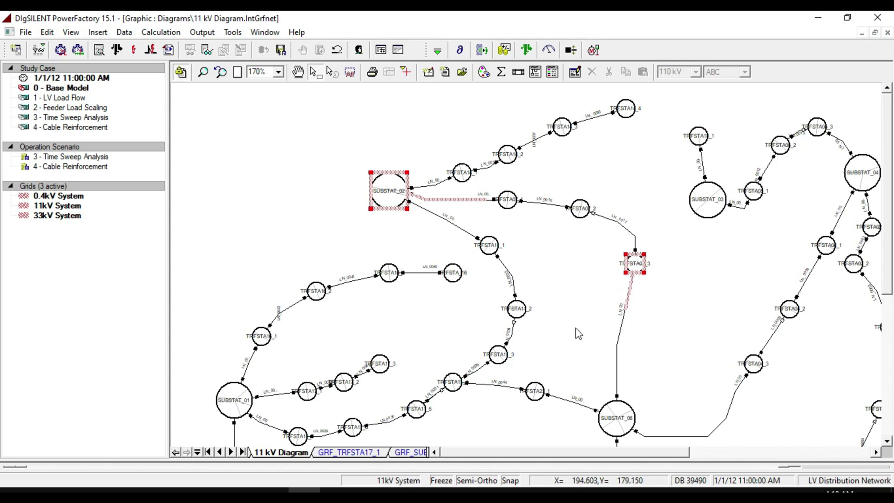
click(223, 451)
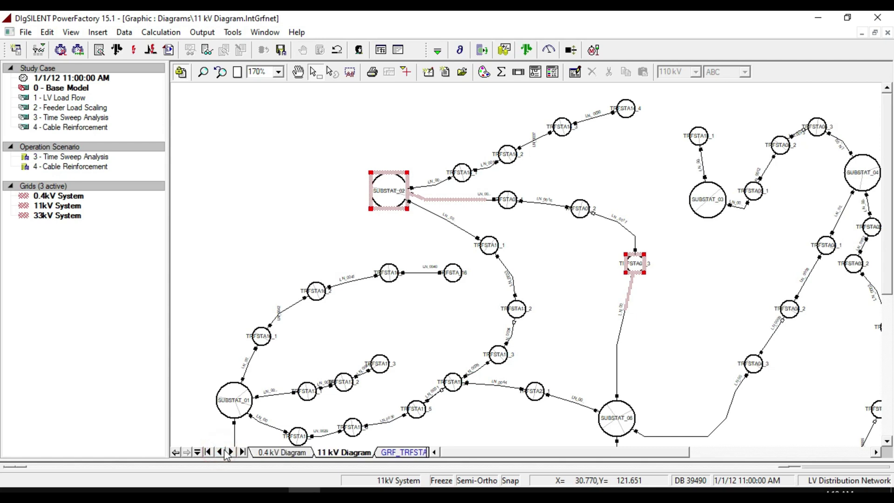
Return to the 0.4 kV Diagram, fit it to view, then zoom closely onto one substation.
click(283, 452)
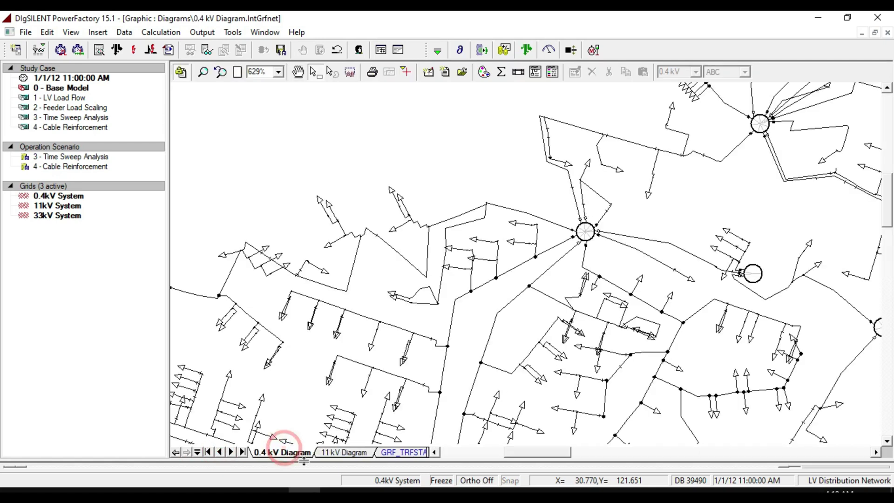
click(238, 73)
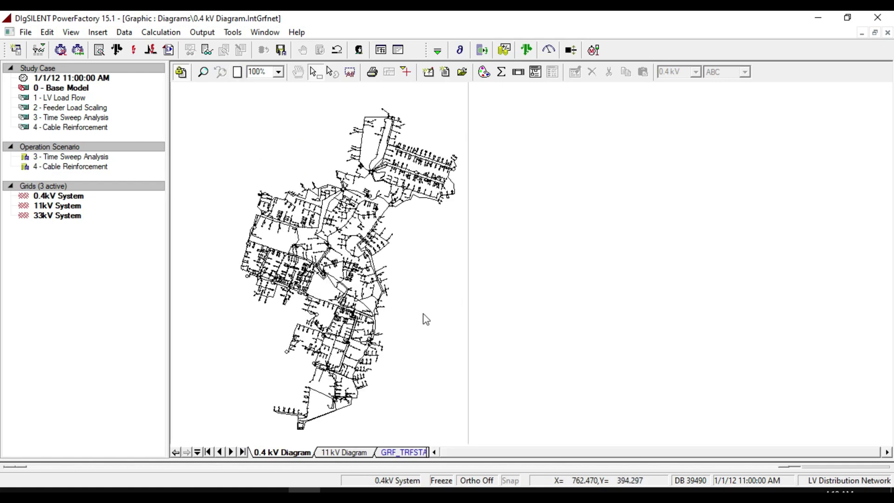
click(203, 72)
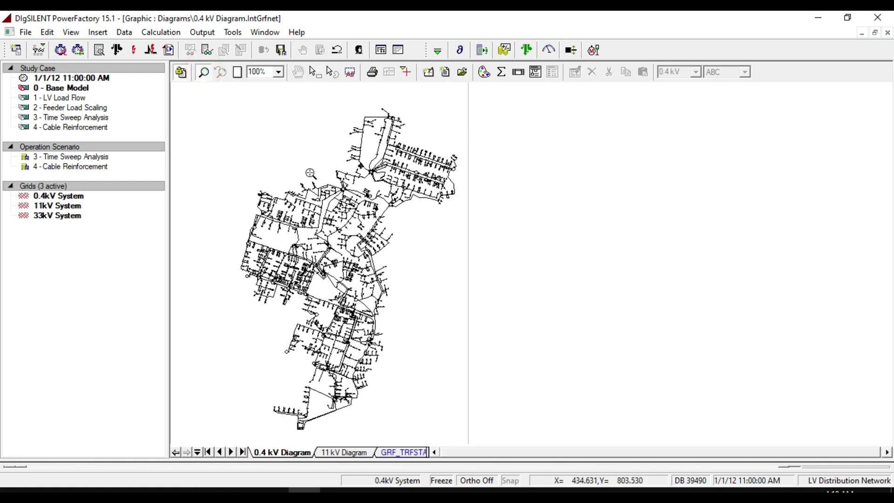
drag(300, 162, 426, 268)
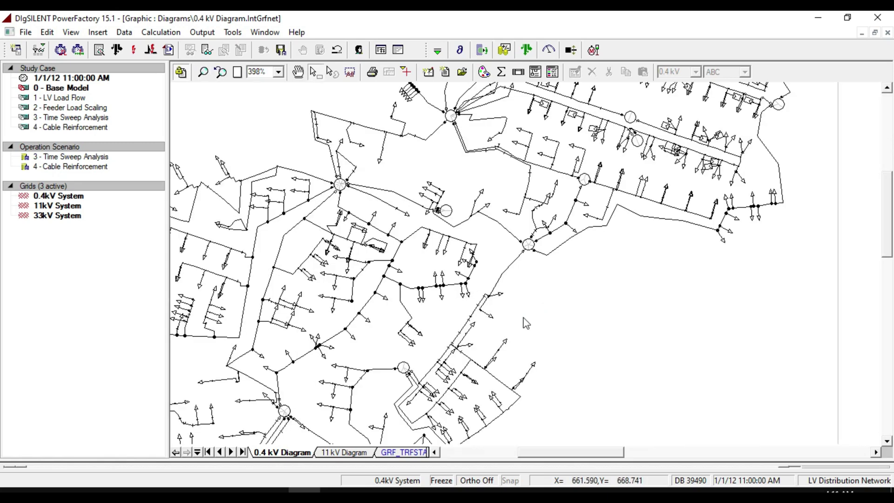
scroll(522, 307, down, 2)
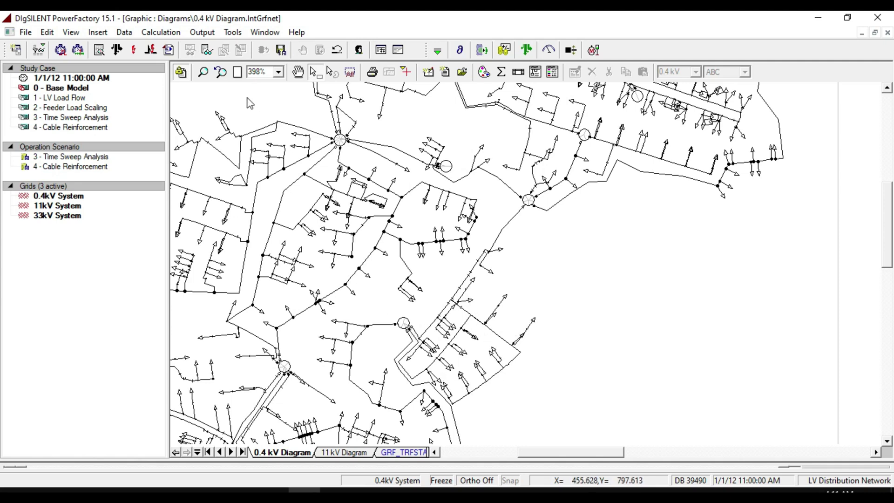
click(203, 72)
click(336, 264)
drag(506, 402, 525, 424)
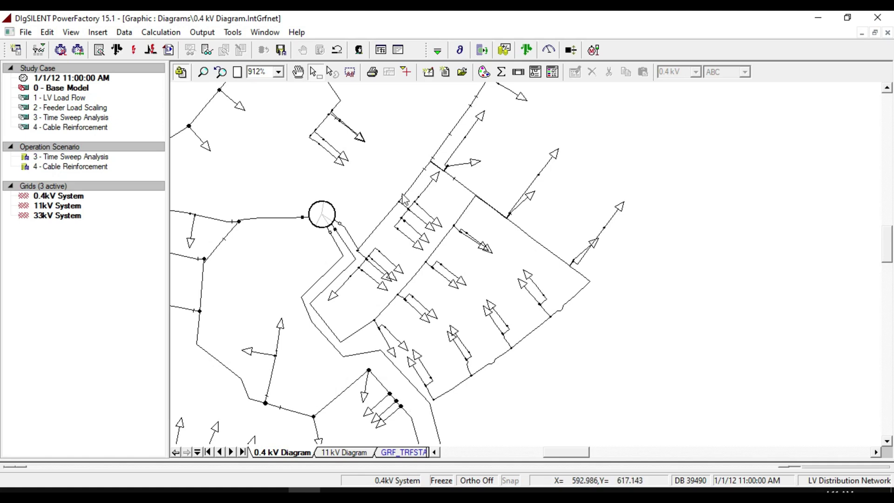
Set diagram colouring to Feeder Radiality Check alarm plus Topology: Feeders, and apply it.
click(483, 72)
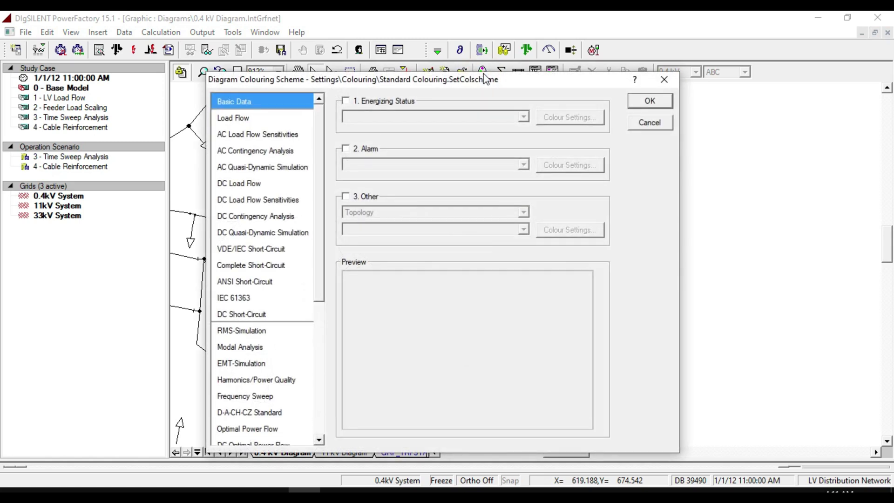
click(367, 153)
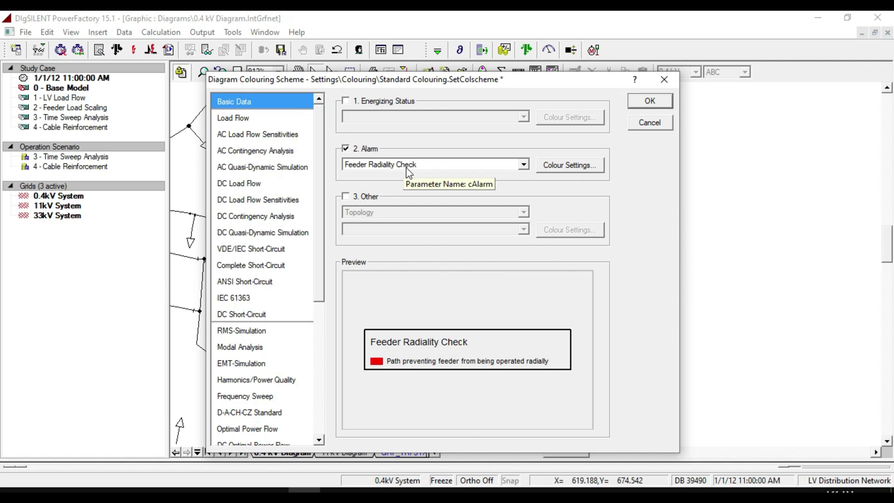
click(347, 197)
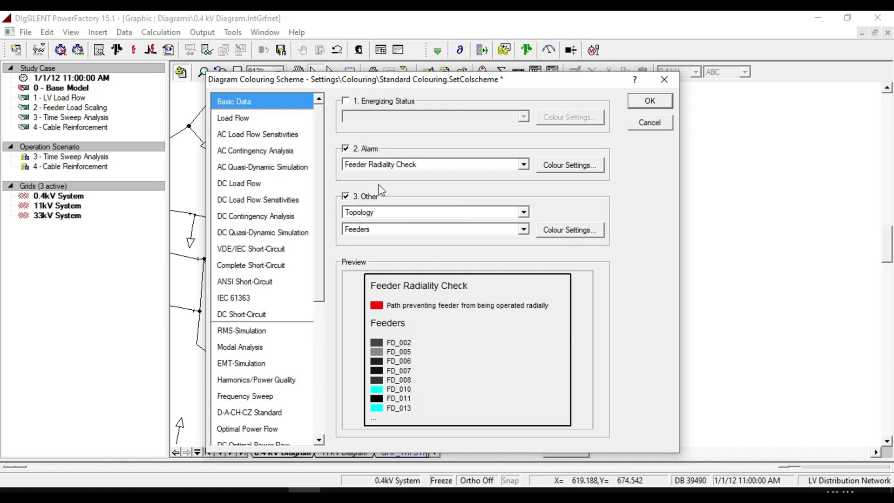
click(370, 210)
click(369, 211)
click(353, 233)
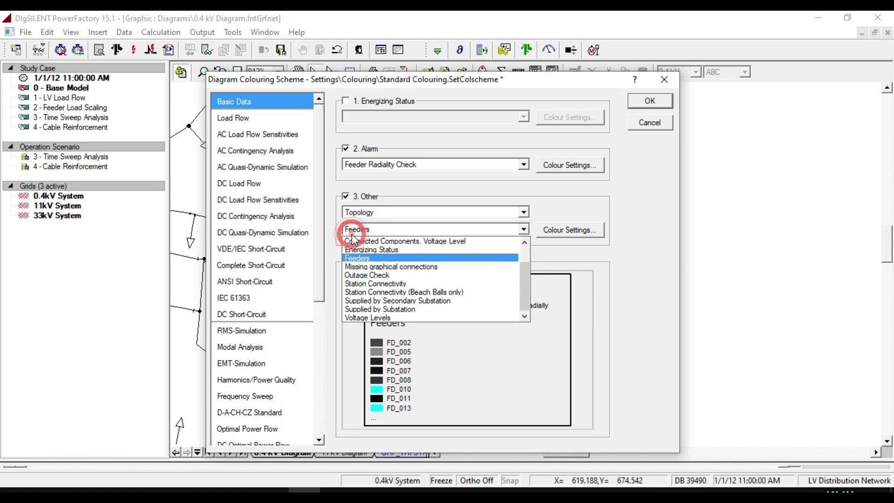
click(366, 237)
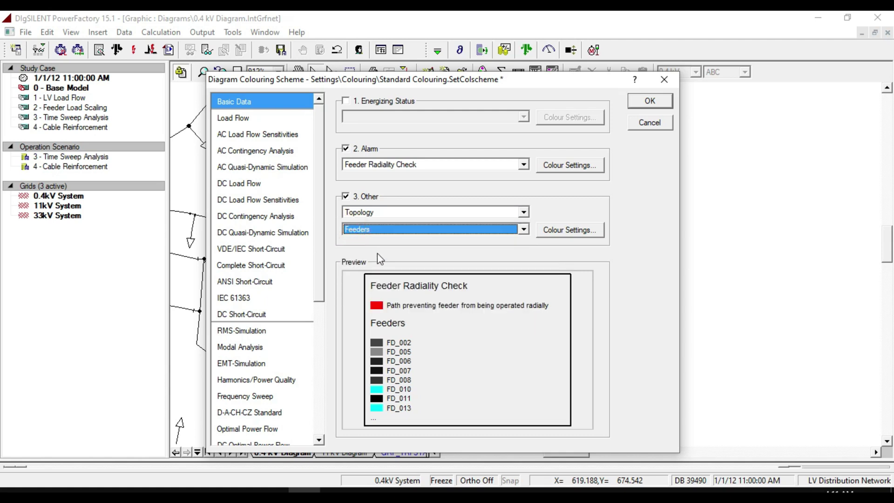
click(647, 101)
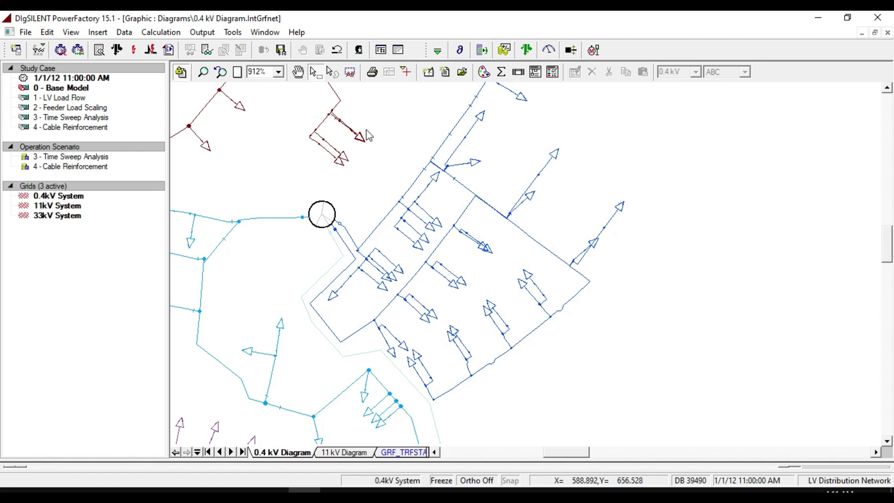
Fit the coloured network, then pan and zoom onto the substation in its upper middle.
click(237, 72)
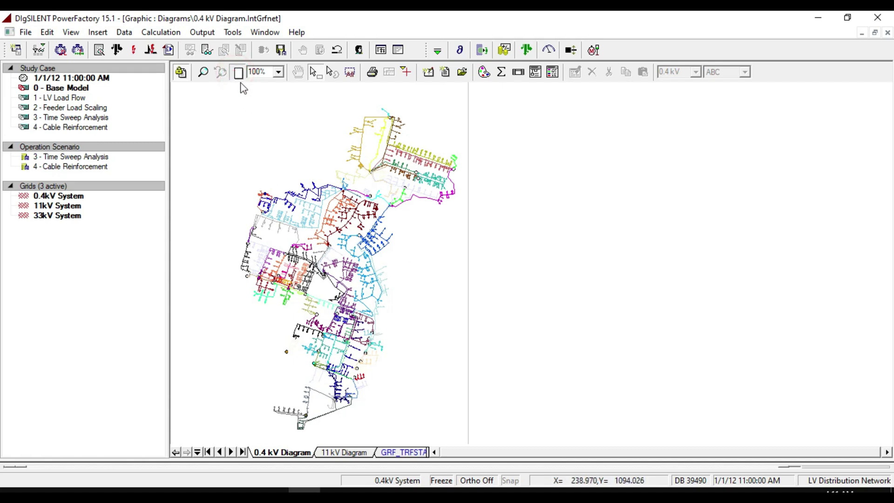
click(203, 72)
drag(247, 119, 455, 433)
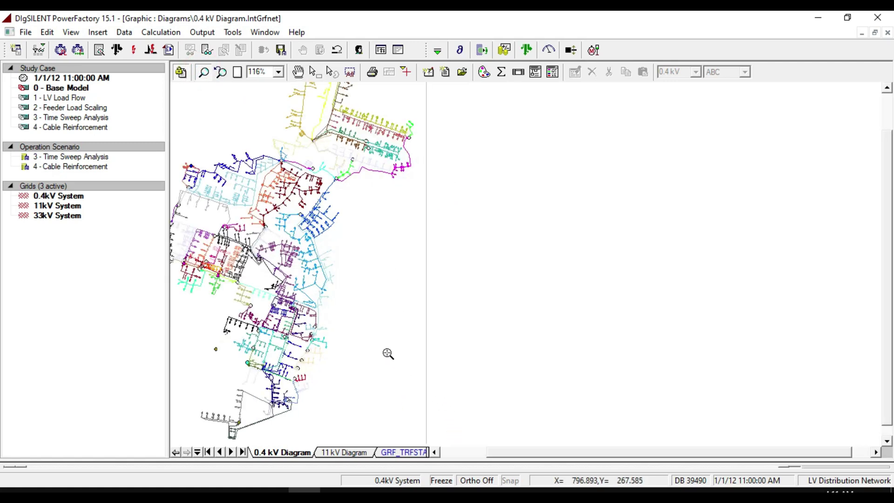
click(299, 72)
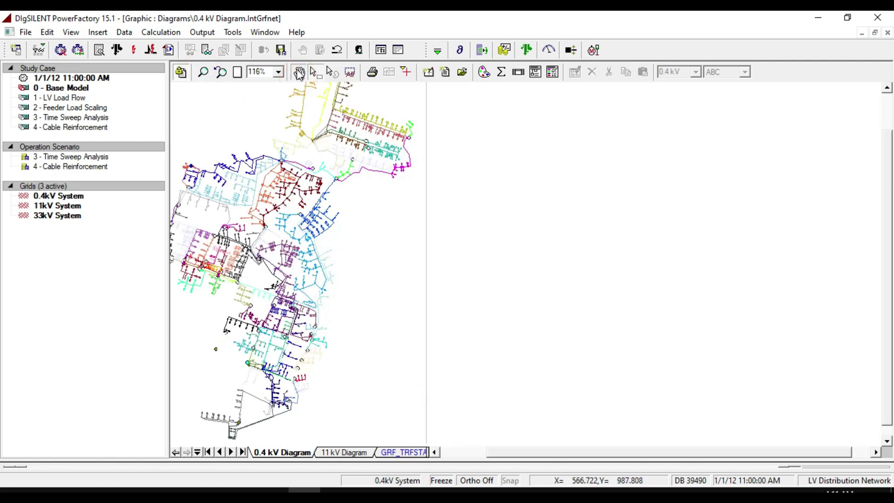
drag(339, 208, 483, 233)
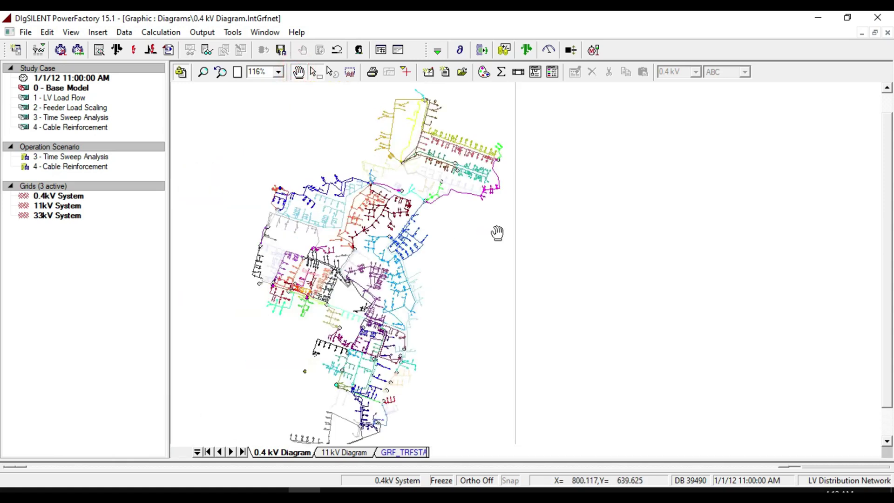
key(Escape)
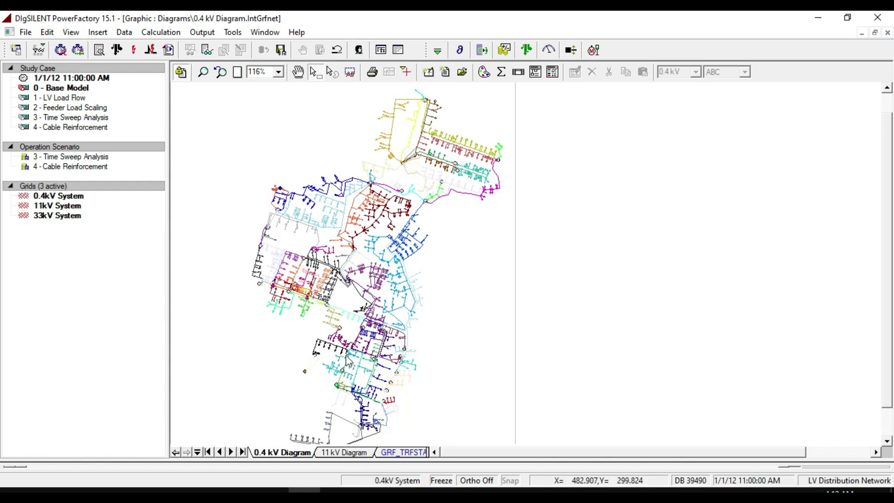
click(202, 71)
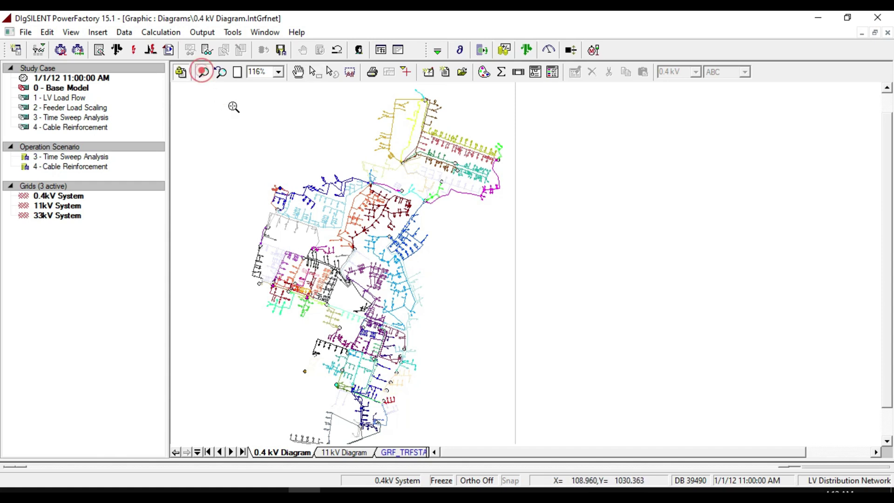
click(291, 131)
drag(450, 248, 463, 260)
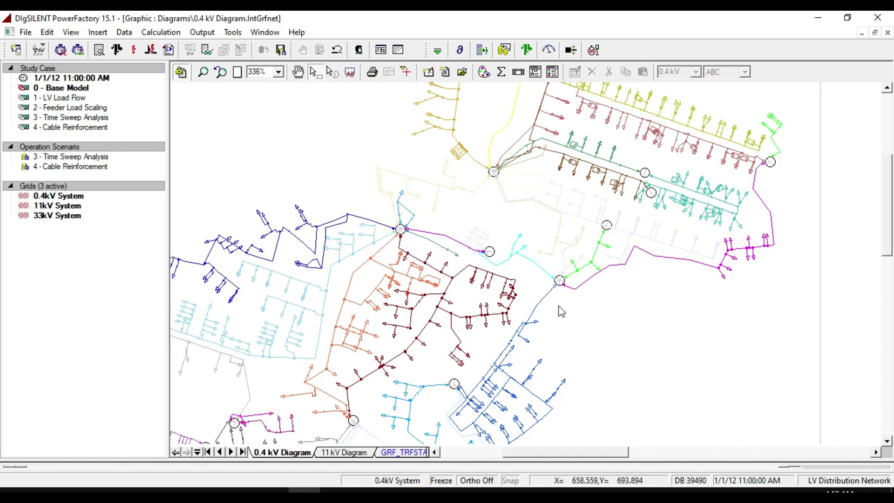
Close the fifth feeder breaker in GRF_TRFSTA17_3 to form a mesh, then go back to the 0.4 kV Diagram.
double_click(559, 281)
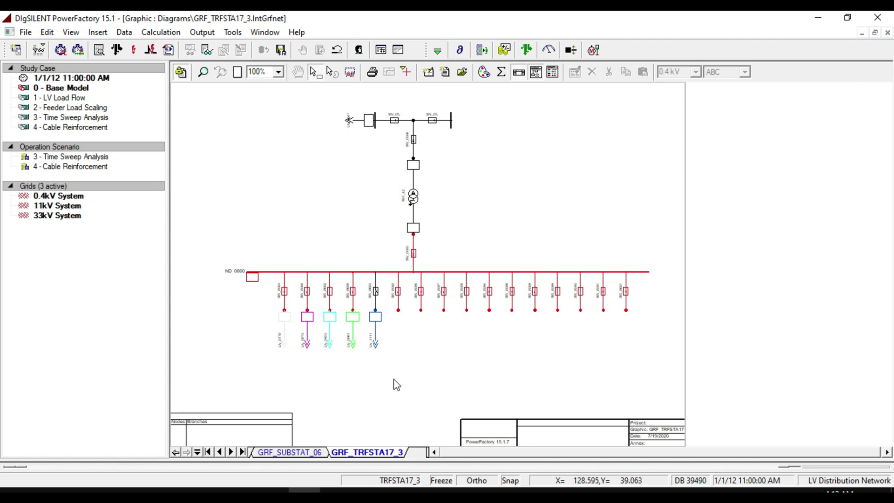
click(377, 291)
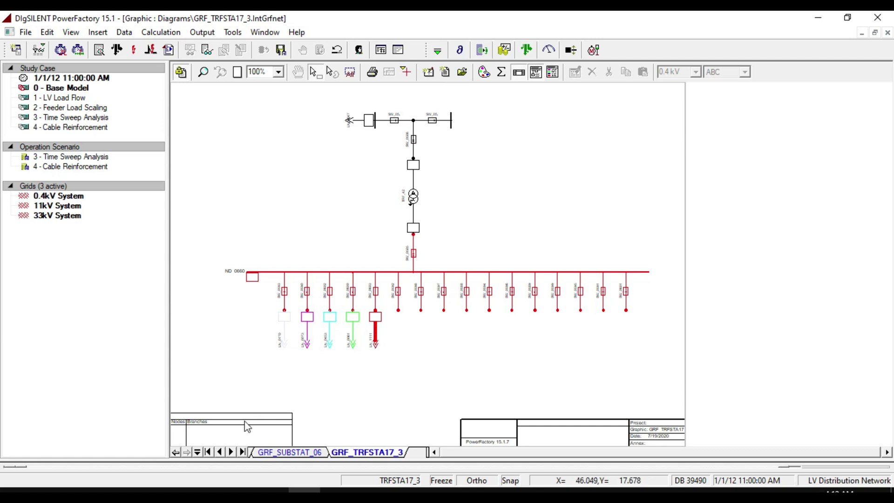
click(219, 452)
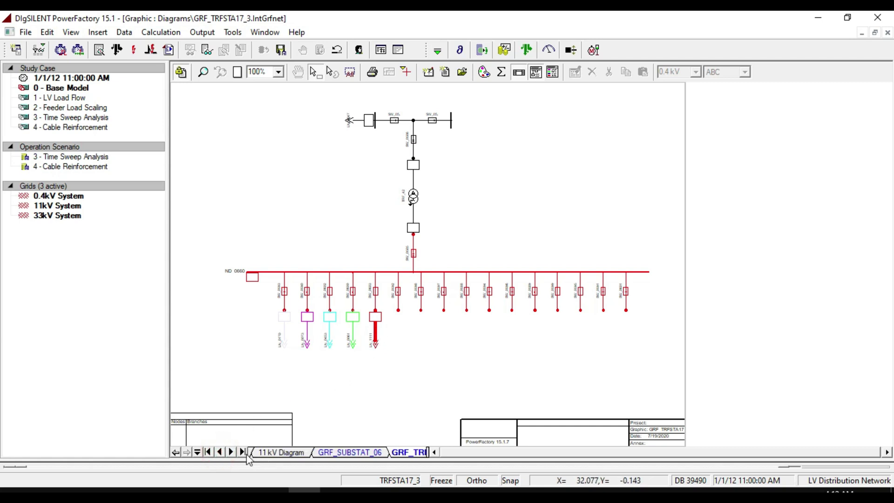
click(231, 452)
click(220, 453)
click(220, 452)
click(281, 453)
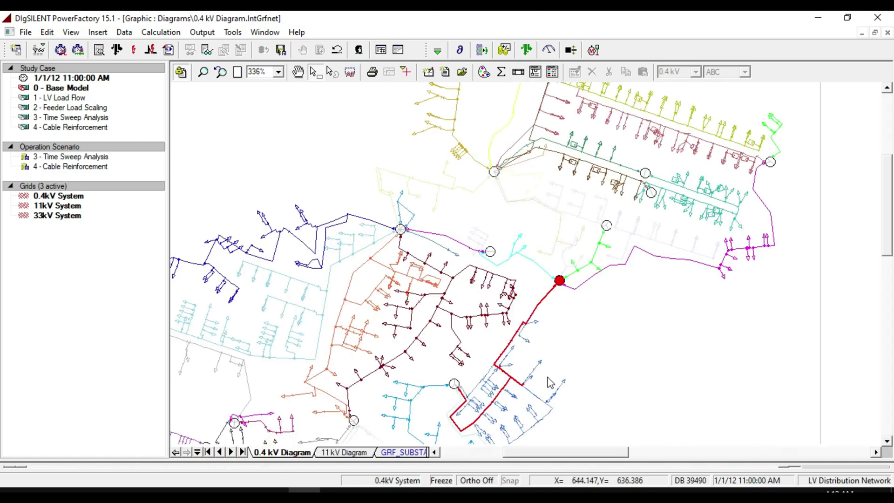
scroll(543, 279, down, 1)
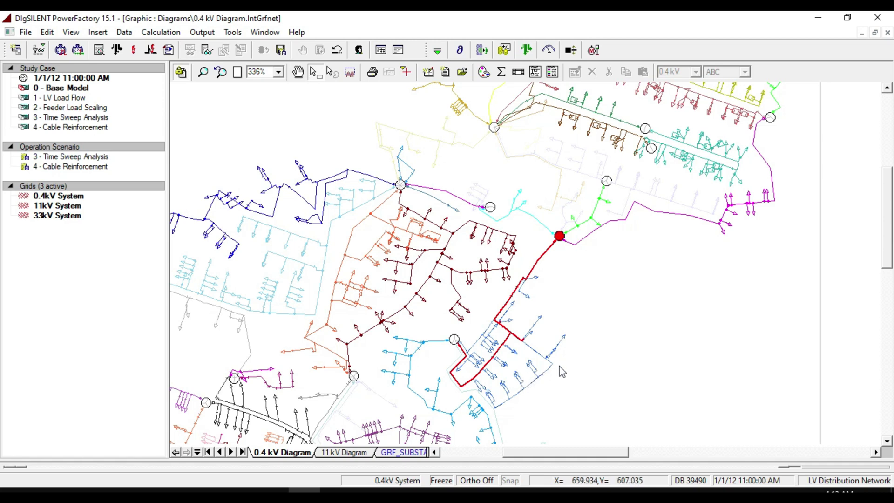
click(559, 235)
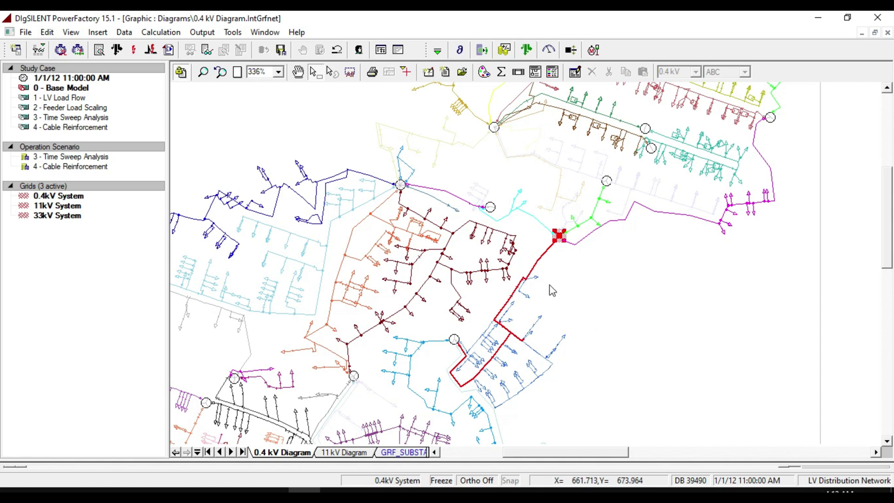
click(454, 340)
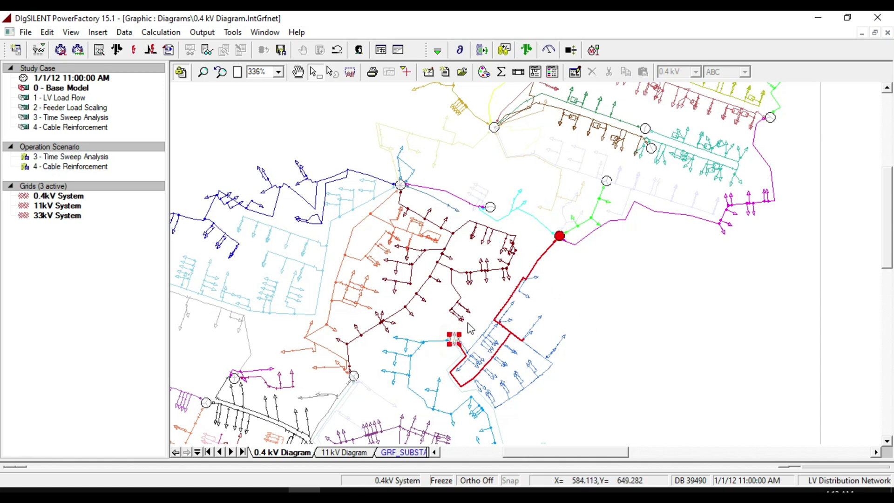
Open the third feeder switch in GRF_TRFSTA16_1 to break the mesh.
double_click(453, 339)
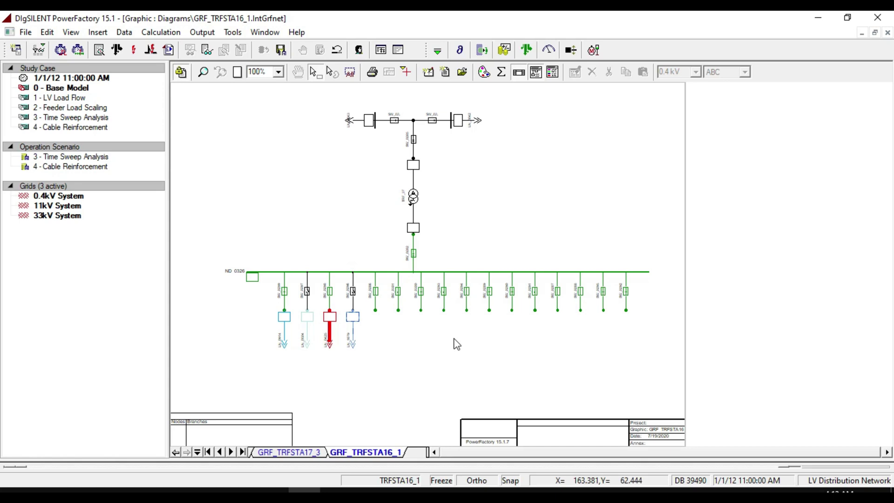
double_click(331, 292)
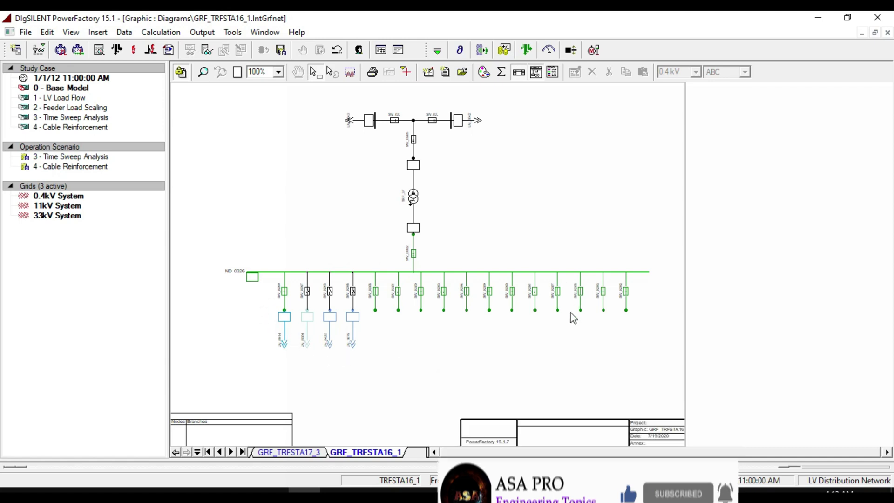
Return to the 0.4 kV Diagram tab and zoom to show the whole network.
click(219, 452)
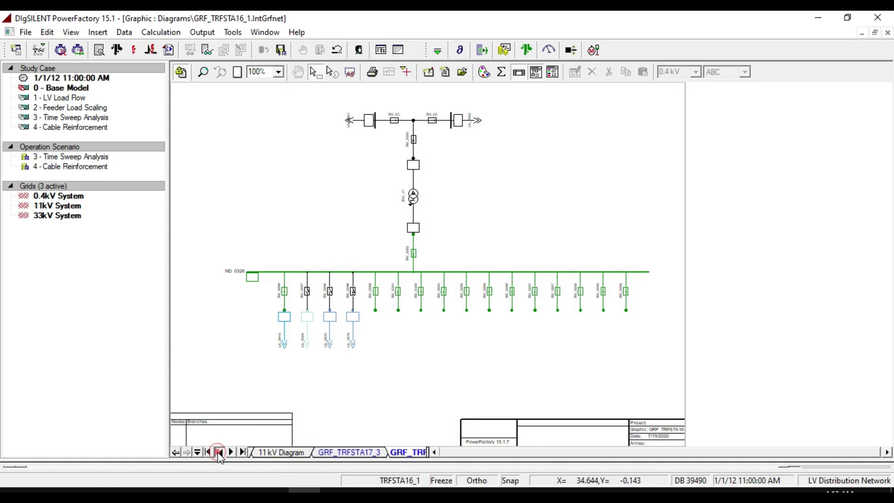
click(220, 453)
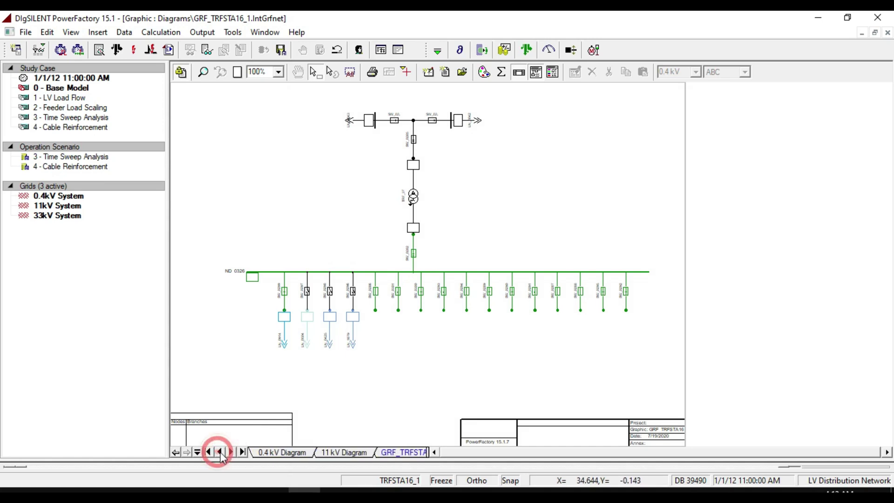
click(282, 452)
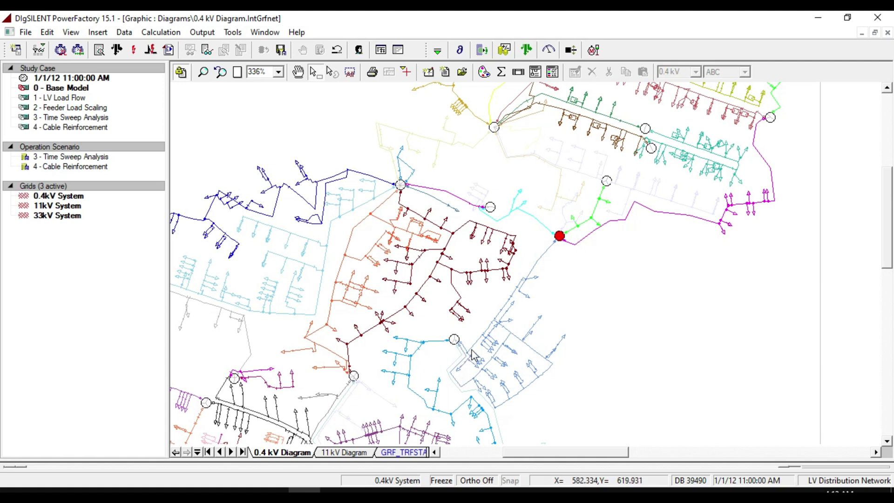
click(237, 72)
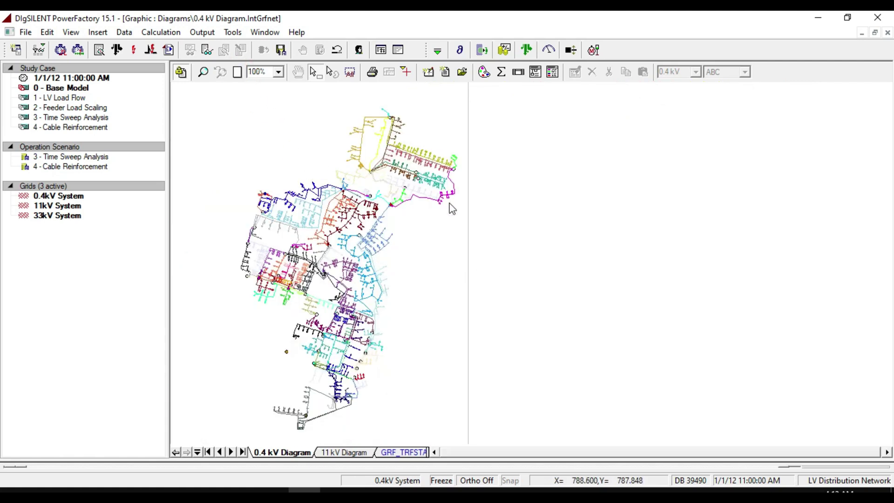